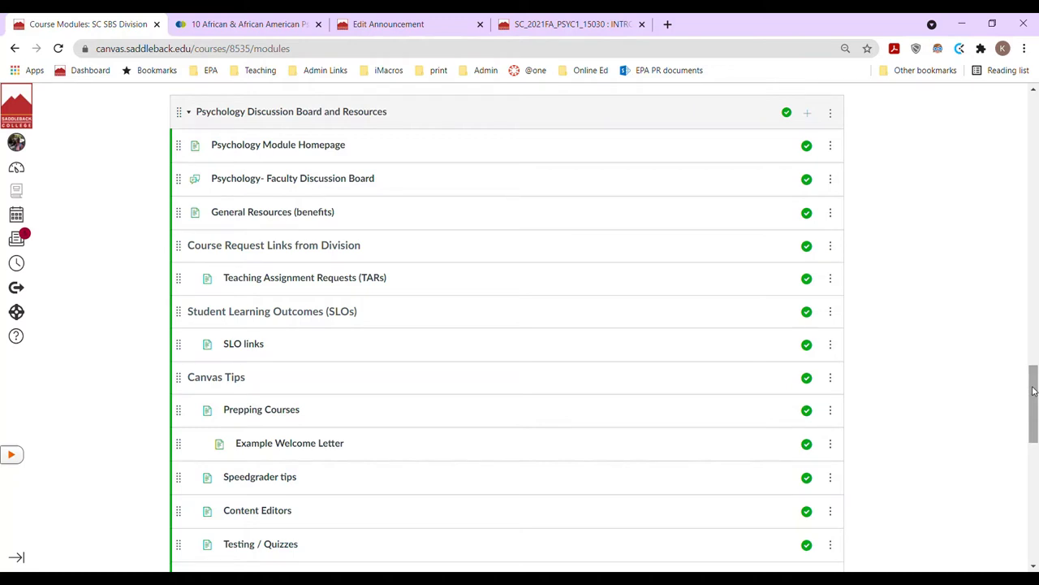
Open the Black History Month Announcements page from General Teaching Tips and highlight the Kenneth Bancroft Clark spotlight
{"action": "left_click_drag", "start_coordinate": [1034, 391], "coordinate": [1035, 449]}
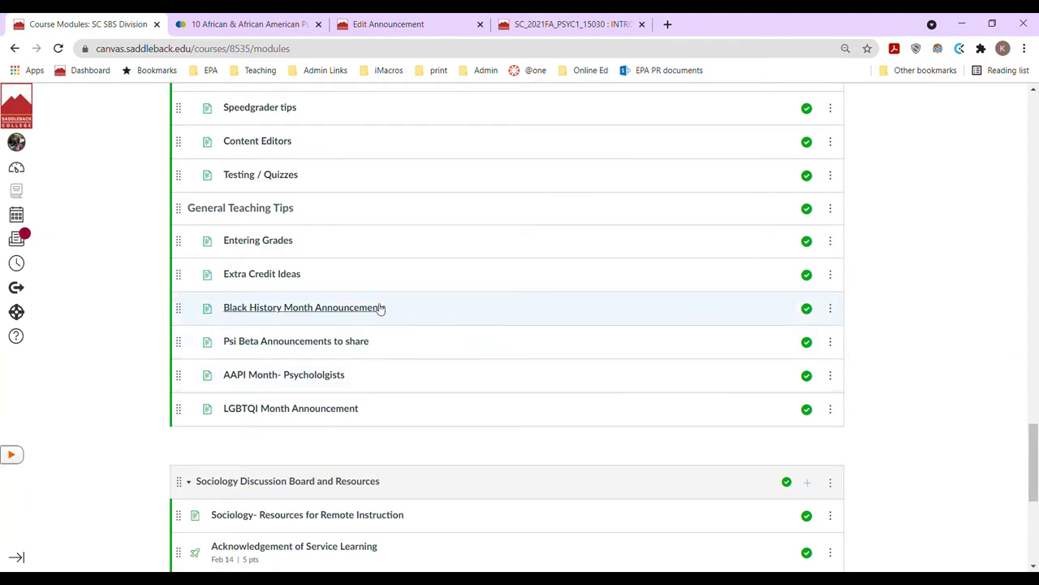
{"action": "left_click", "coordinate": [323, 313]}
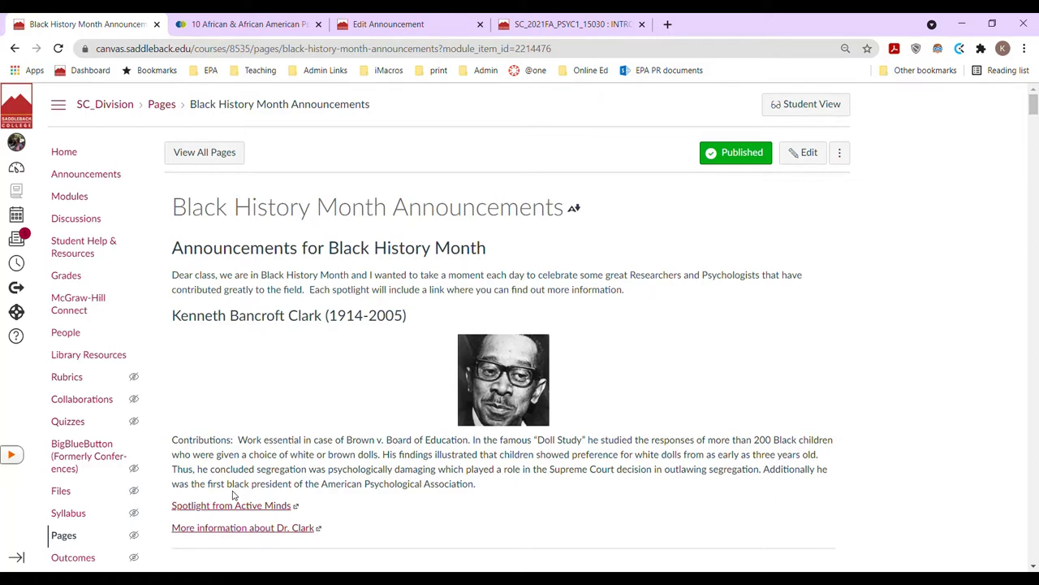
{"action": "left_click_drag", "start_coordinate": [170, 317], "coordinate": [485, 500]}
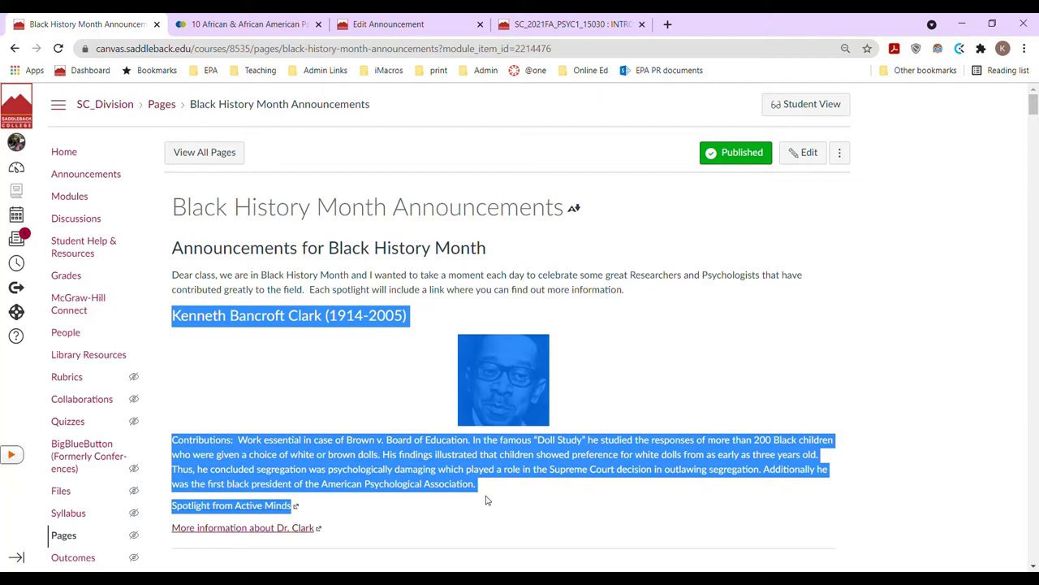
{"action": "left_click", "coordinate": [464, 388]}
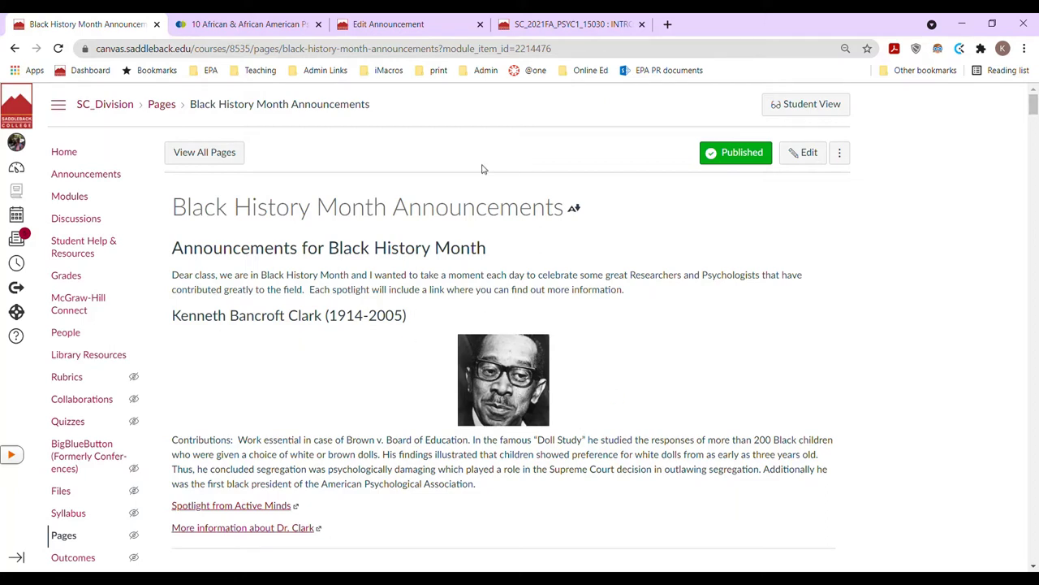
Copy the entire message body of the existing "Tip: Videos before book" announcement, including its image
{"action": "left_click", "coordinate": [400, 31]}
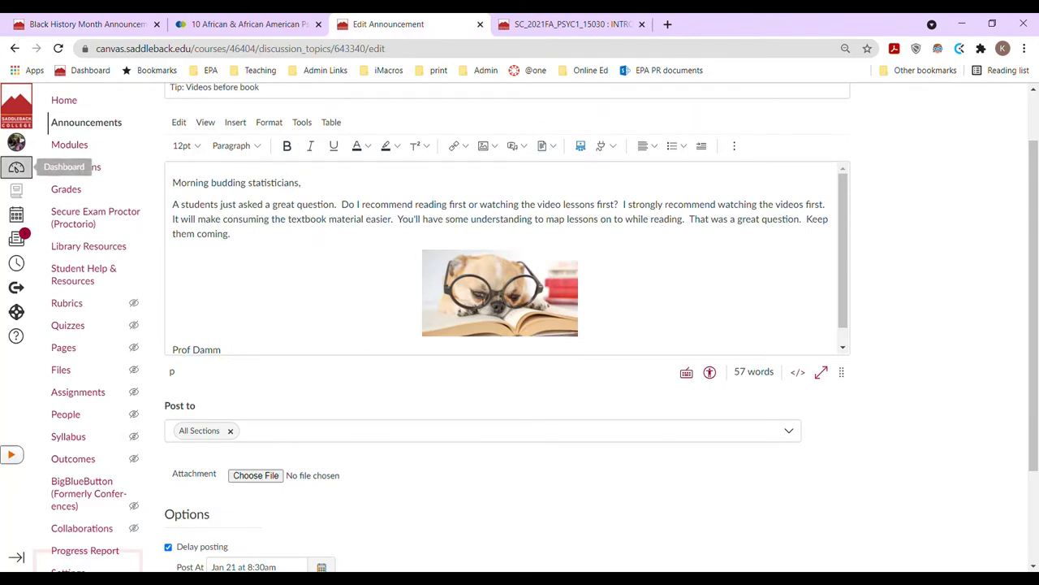
{"action": "left_click", "coordinate": [387, 299]}
{"action": "key", "text": "ctrl+a"}
{"action": "key", "text": "ctrl+c"}
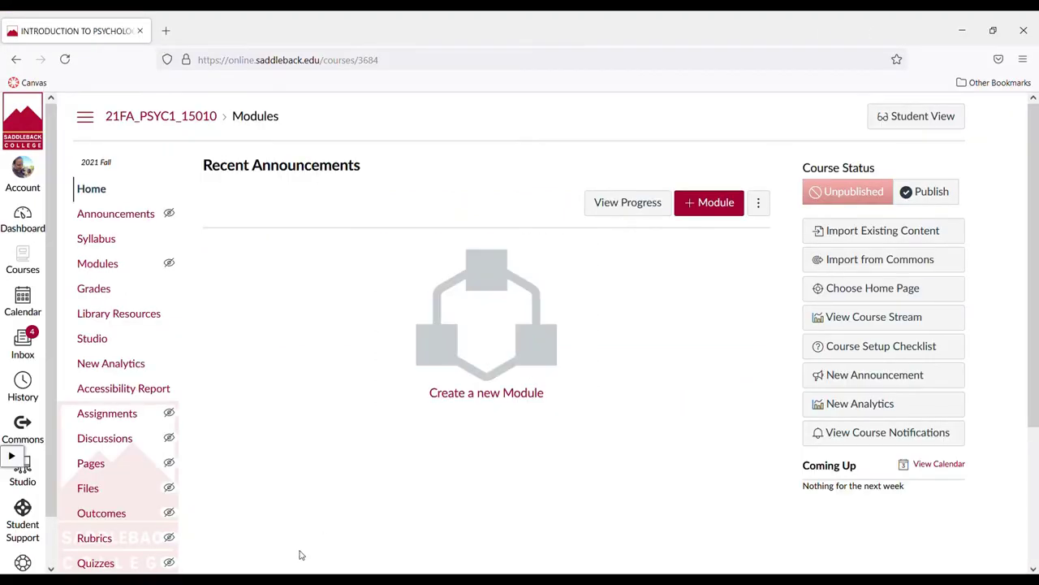
Start a new announcement titled "fake" in the 21FA_PSYC1_15010 course
{"action": "left_click", "coordinate": [122, 216]}
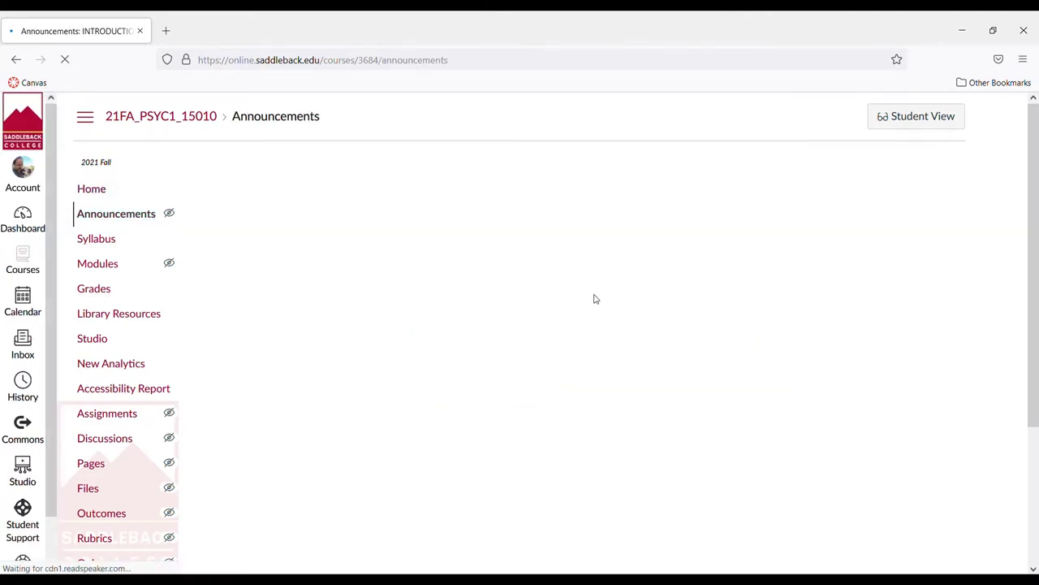
{"action": "left_click", "coordinate": [900, 178]}
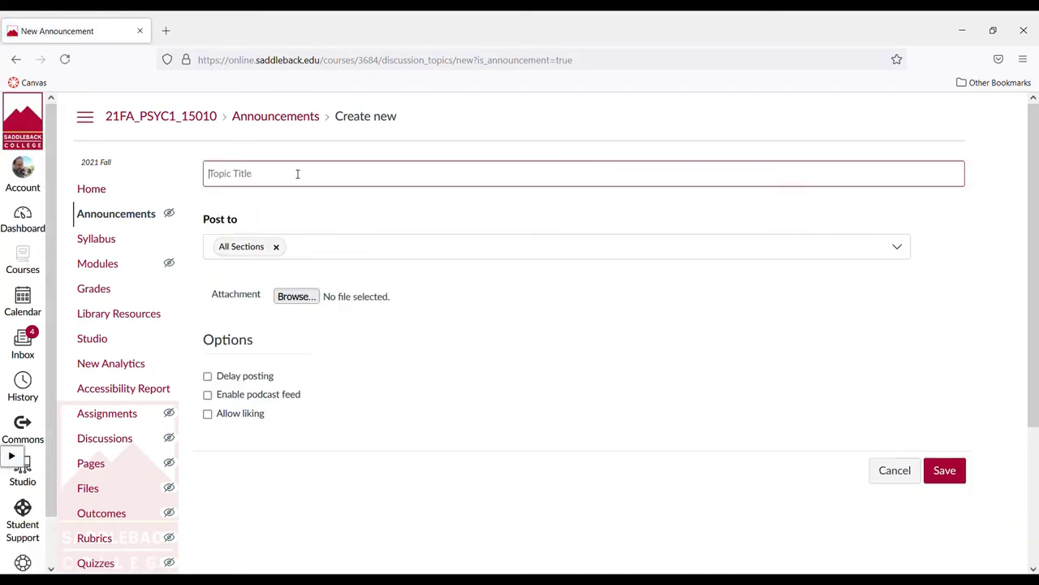
{"action": "left_click", "coordinate": [296, 175]}
{"action": "type", "text": "g"}
{"action": "key", "text": "BackSpace"}
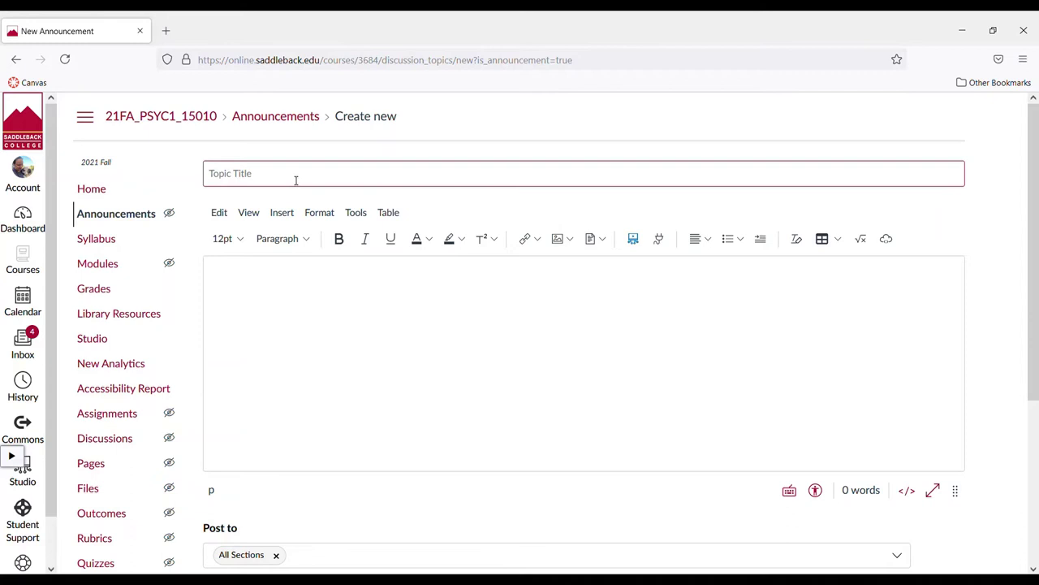
{"action": "type", "text": "fake"}
Paste the copied message with its dog picture into the announcement body and save the announcement
{"action": "left_click", "coordinate": [415, 348]}
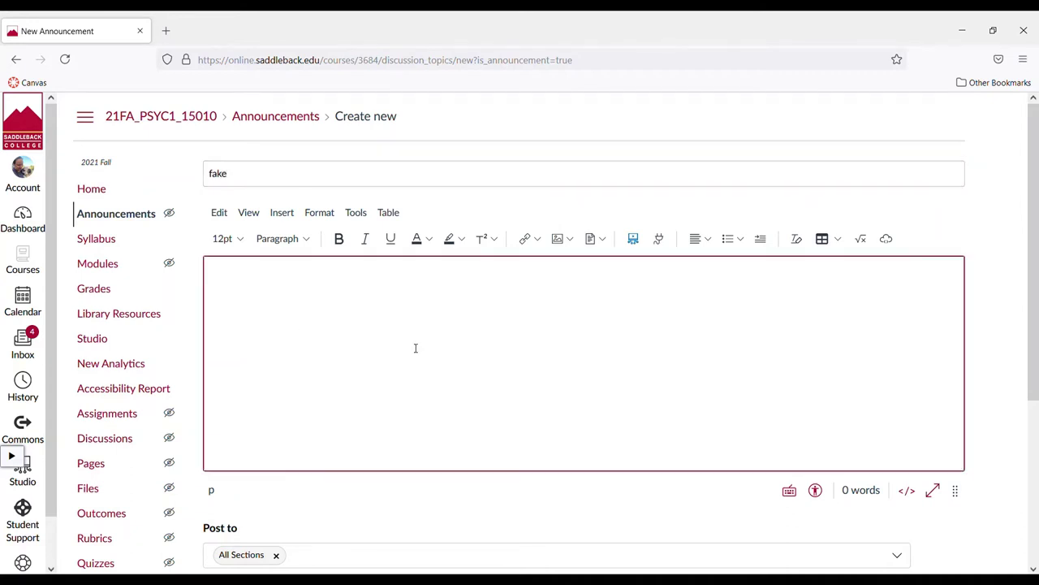
{"action": "key", "text": "ctrl+v"}
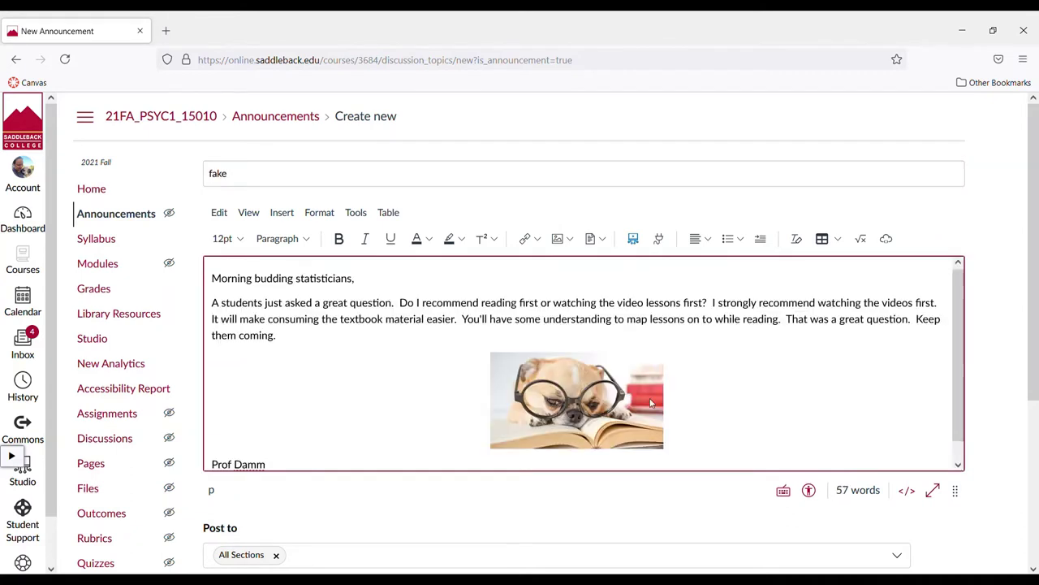
{"action": "left_click", "coordinate": [628, 416]}
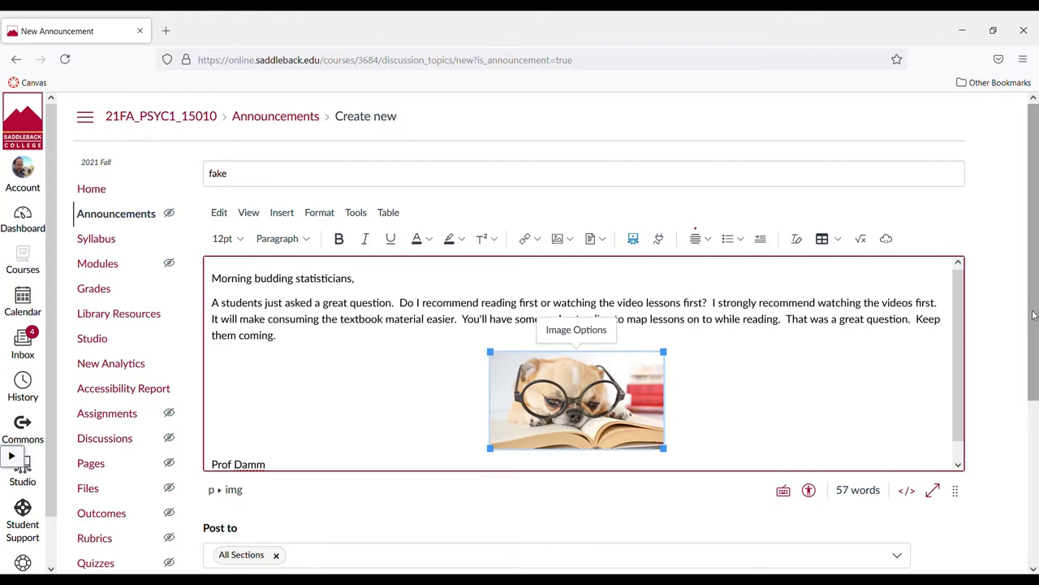
{"action": "left_click_drag", "start_coordinate": [1031, 321], "coordinate": [1037, 476]}
{"action": "left_click", "coordinate": [945, 534]}
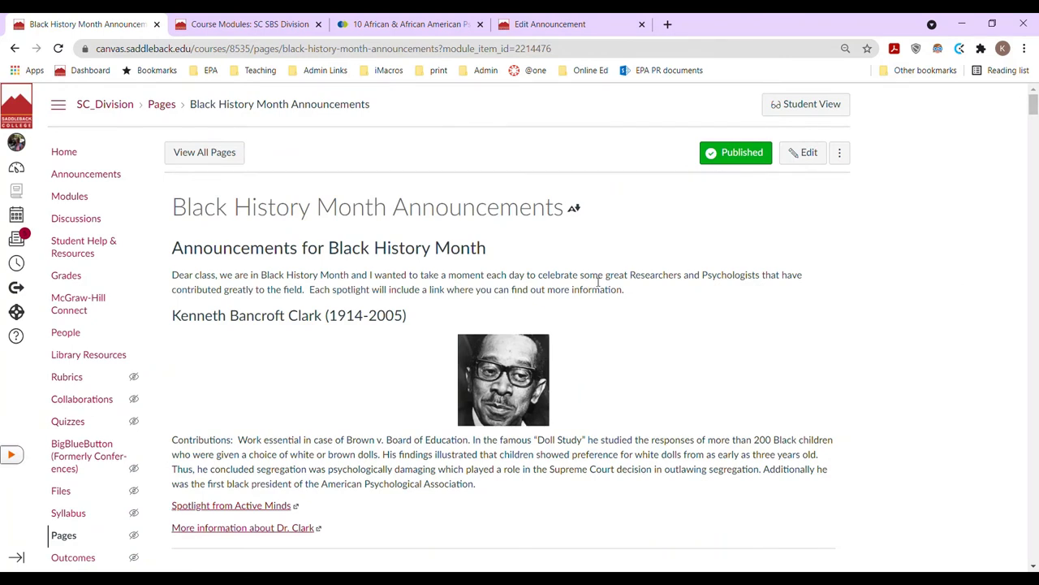
Open the Black History Month Announcements page for editing and bring up the links under the Kenneth Bancroft Clark entry
{"action": "left_click", "coordinate": [808, 156]}
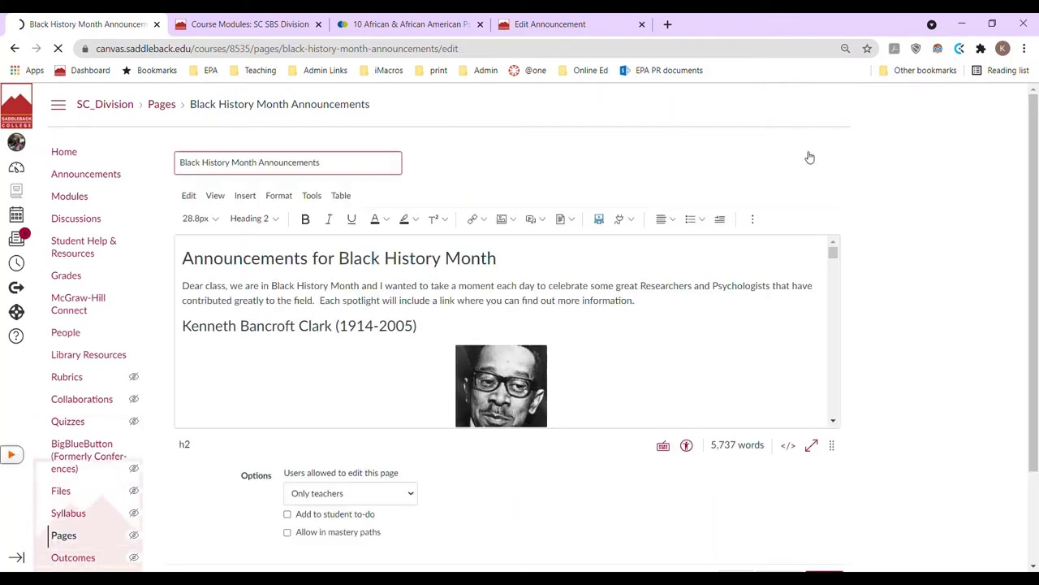
{"action": "scroll", "coordinate": [860, 154], "scroll_direction": "down", "scroll_amount": 1}
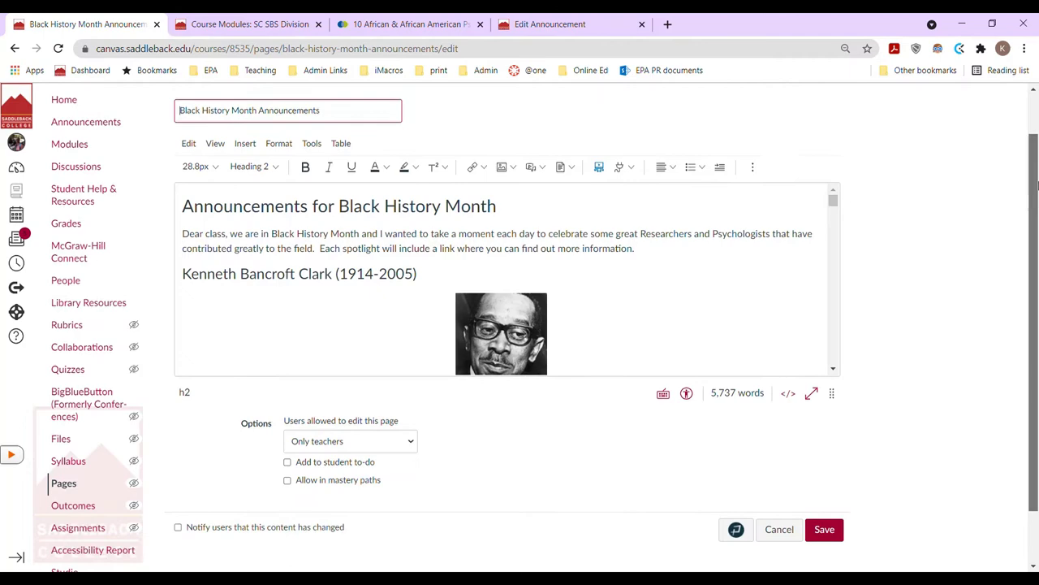
{"action": "left_click_drag", "start_coordinate": [833, 172], "coordinate": [834, 172]}
{"action": "left_click", "coordinate": [832, 341]}
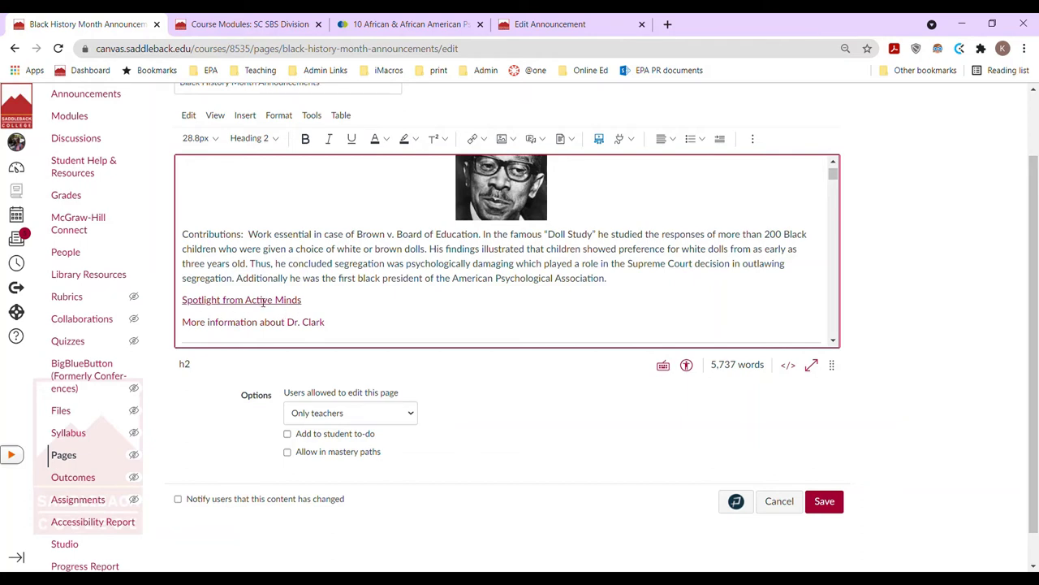
Find Kenneth Bancroft Clark's portrait in the Active Minds article and copy the address of its image file
{"action": "left_click", "coordinate": [410, 24]}
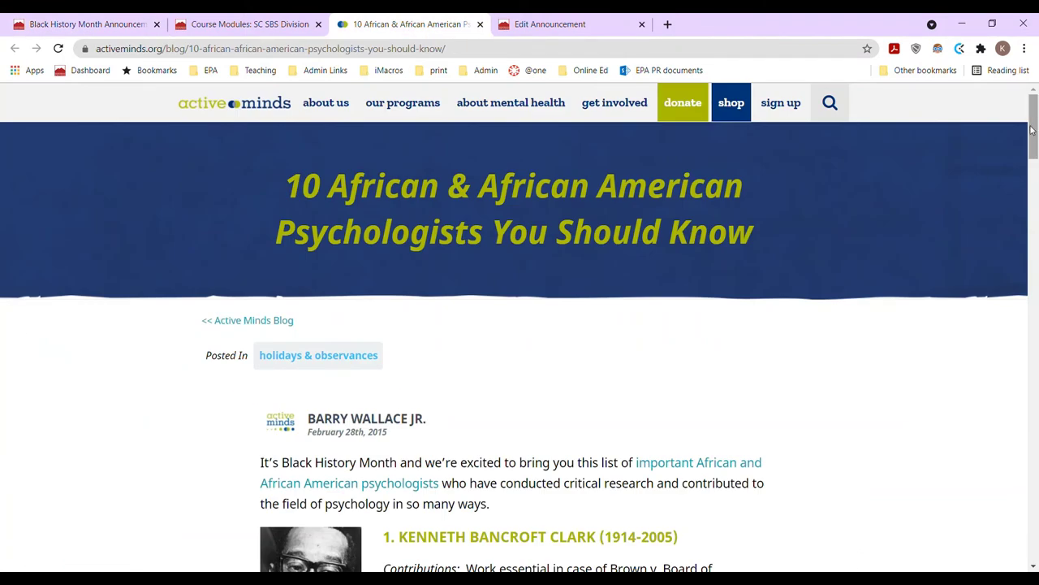
{"action": "left_click_drag", "start_coordinate": [1033, 132], "coordinate": [1036, 171]}
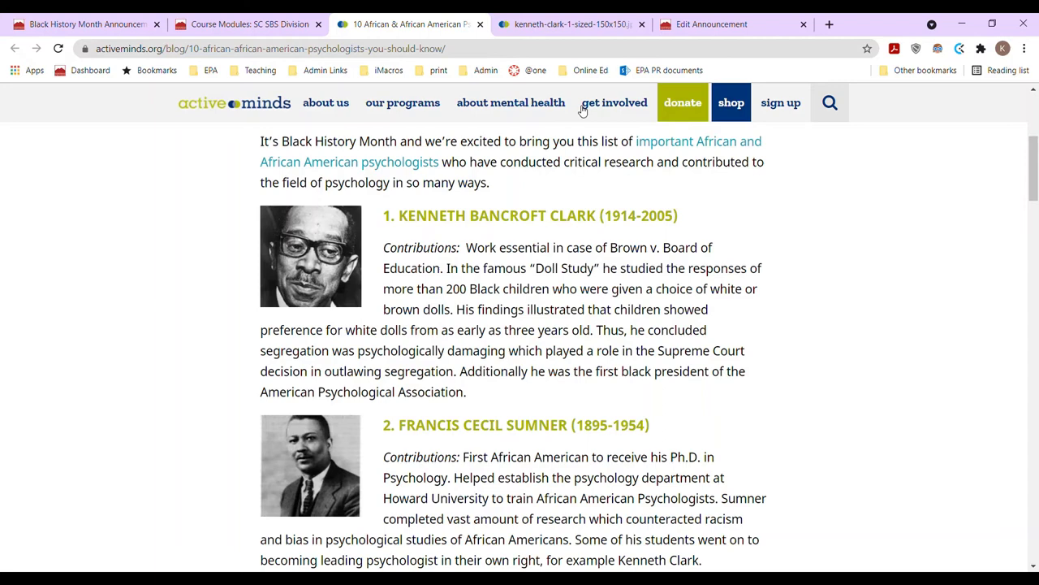
{"action": "left_click", "coordinate": [571, 24]}
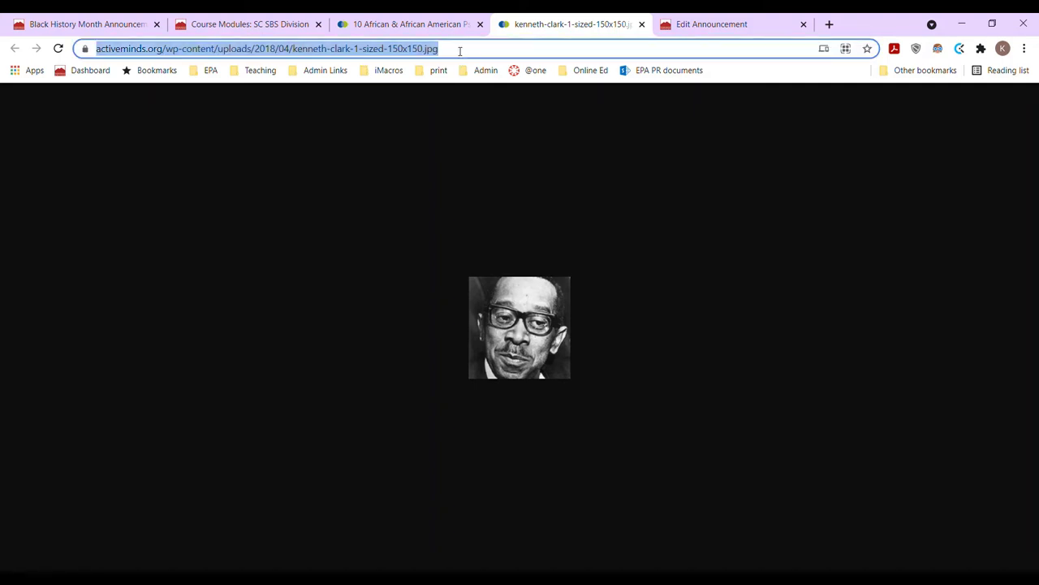
Delete the portrait below the Kenneth Bancroft Clark heading in the page being edited
{"action": "left_click", "coordinate": [105, 23]}
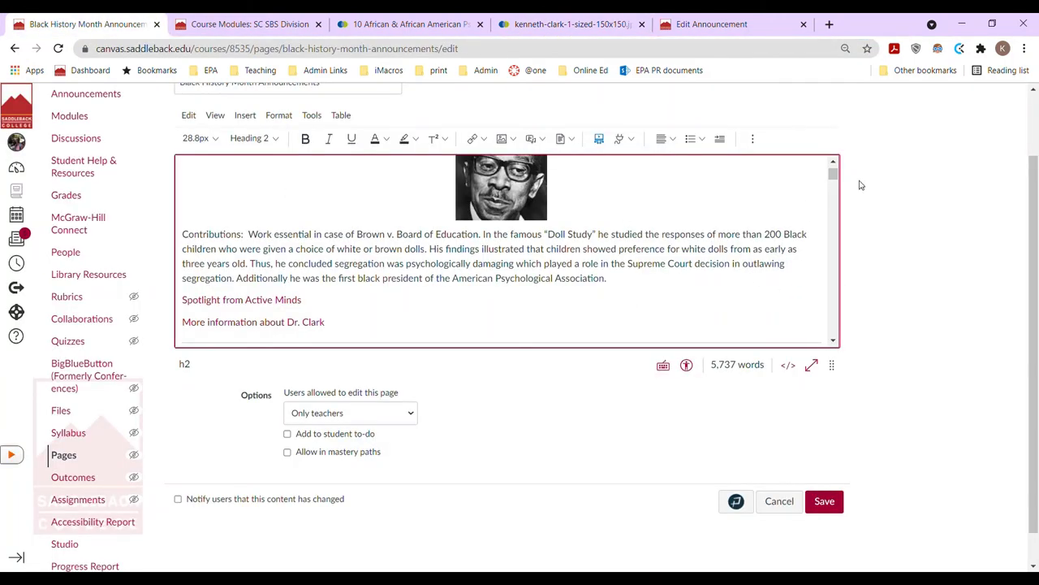
{"action": "left_click", "coordinate": [501, 189]}
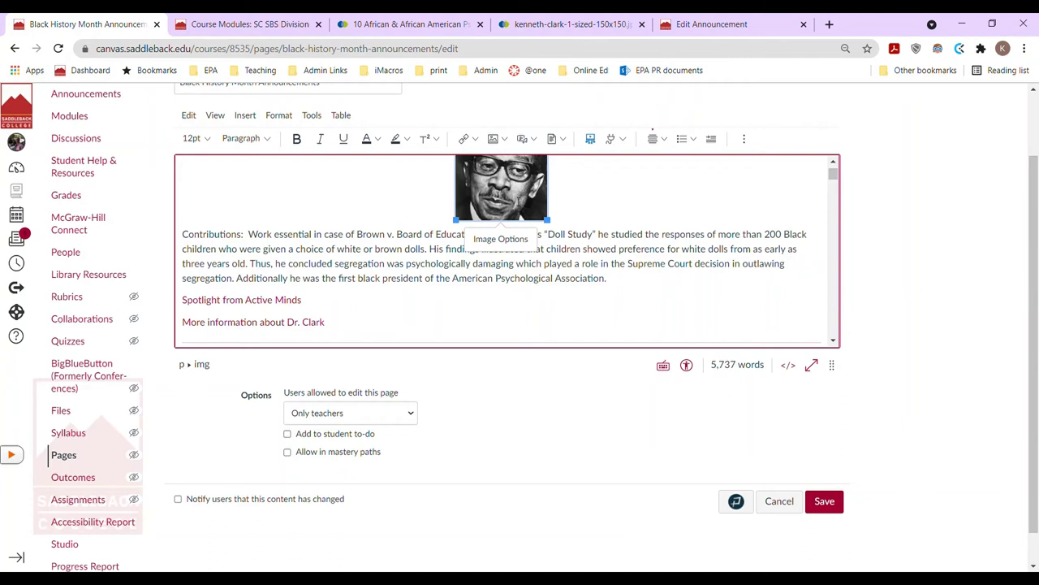
{"action": "key", "text": "Delete"}
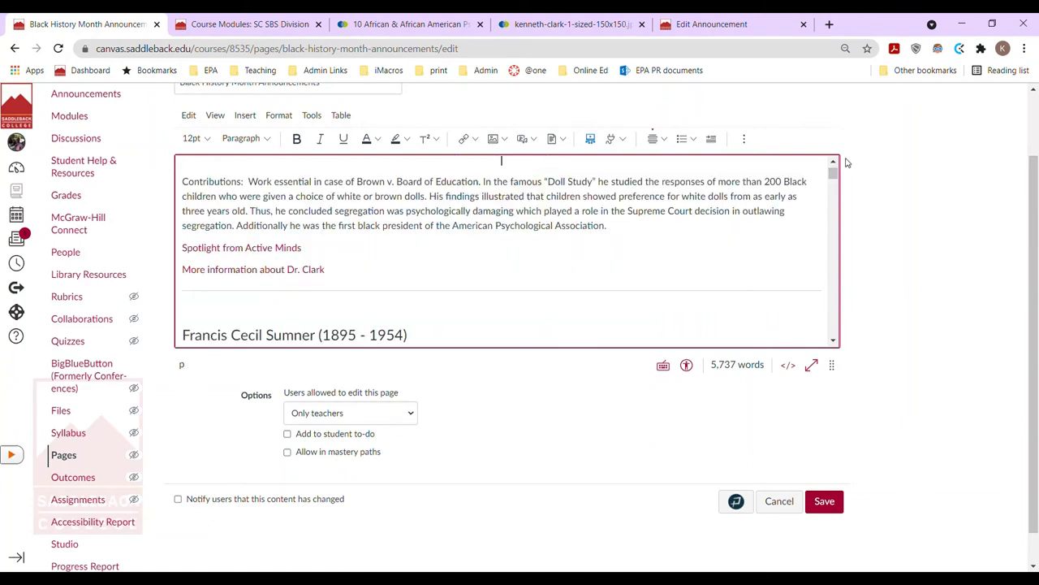
{"action": "scroll", "coordinate": [833, 166], "scroll_direction": "up", "scroll_amount": 1}
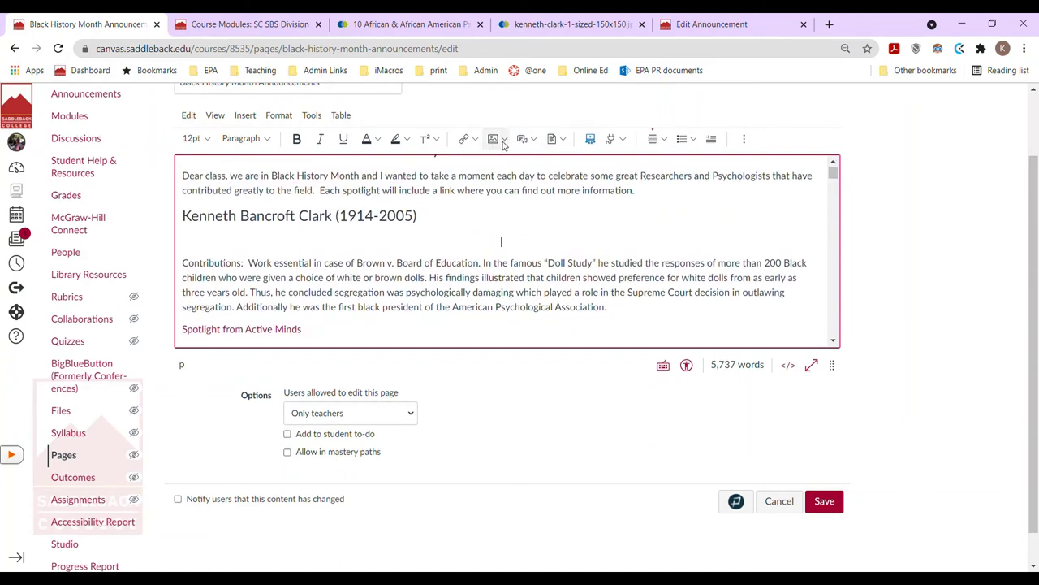
Embed the portrait from the copied activeminds.org image URL (kenneth-clark-1-sized-150x150.jpg) with the alt text "Kenneth Clark"
{"action": "left_click", "coordinate": [503, 140]}
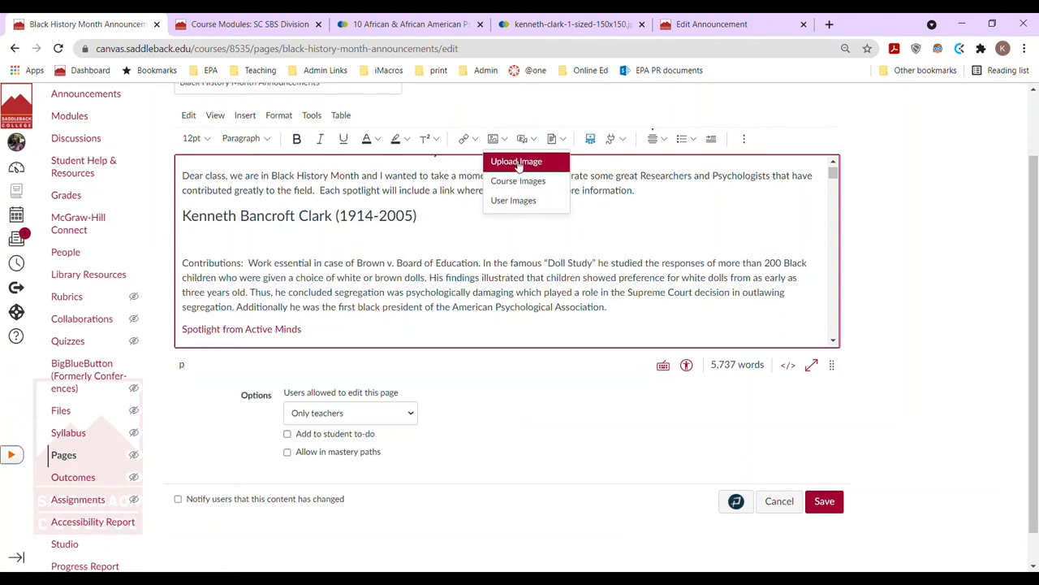
{"action": "left_click", "coordinate": [515, 163]}
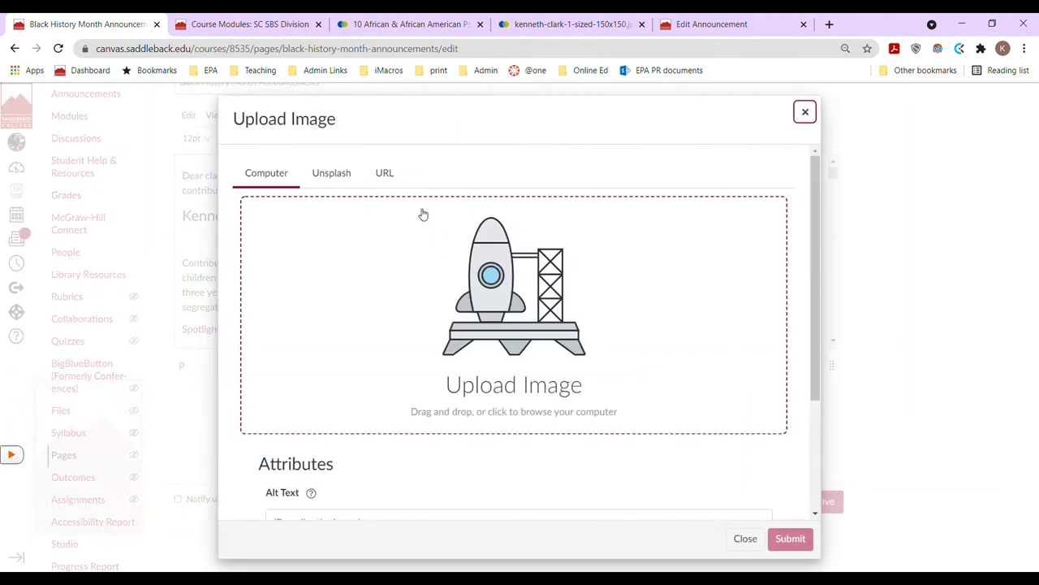
{"action": "left_click", "coordinate": [386, 177]}
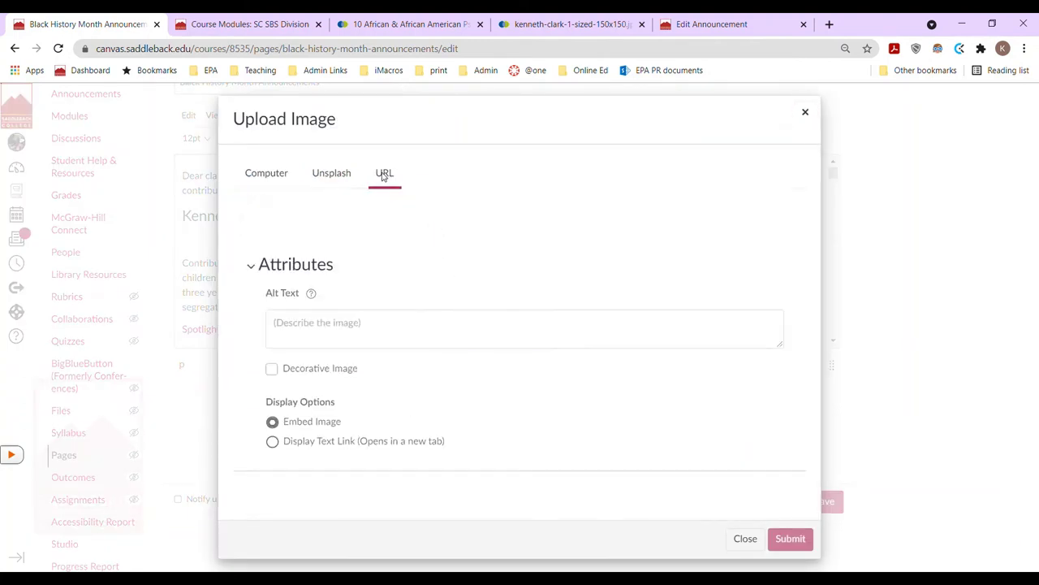
{"action": "left_click", "coordinate": [273, 215]}
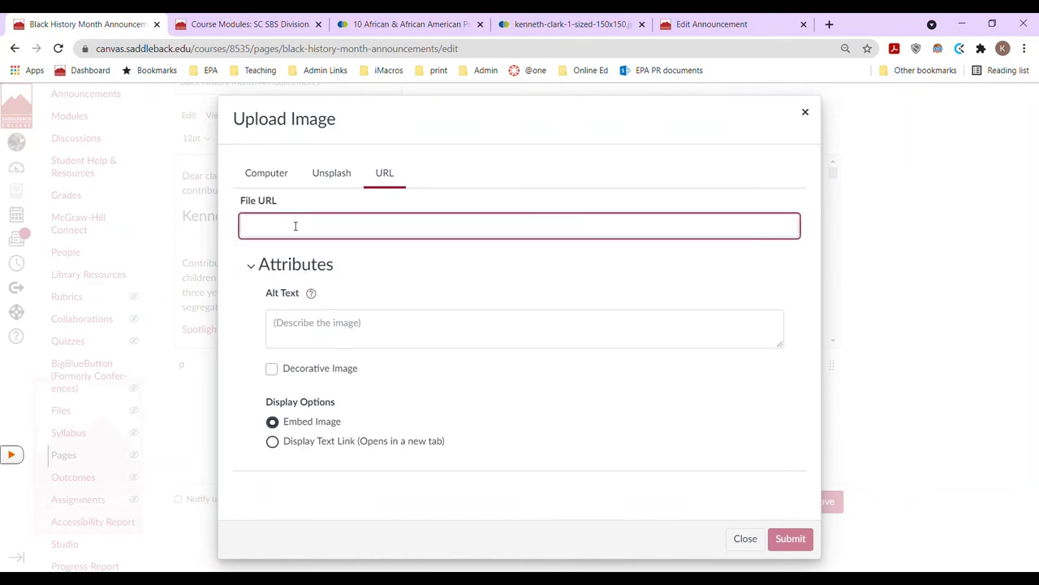
{"action": "type", "text": "https://www.activeminds.org/wp-content/uploads/2018/04/kenneth-clark-1-sized-150x150.jpg"}
{"action": "left_click", "coordinate": [334, 337]}
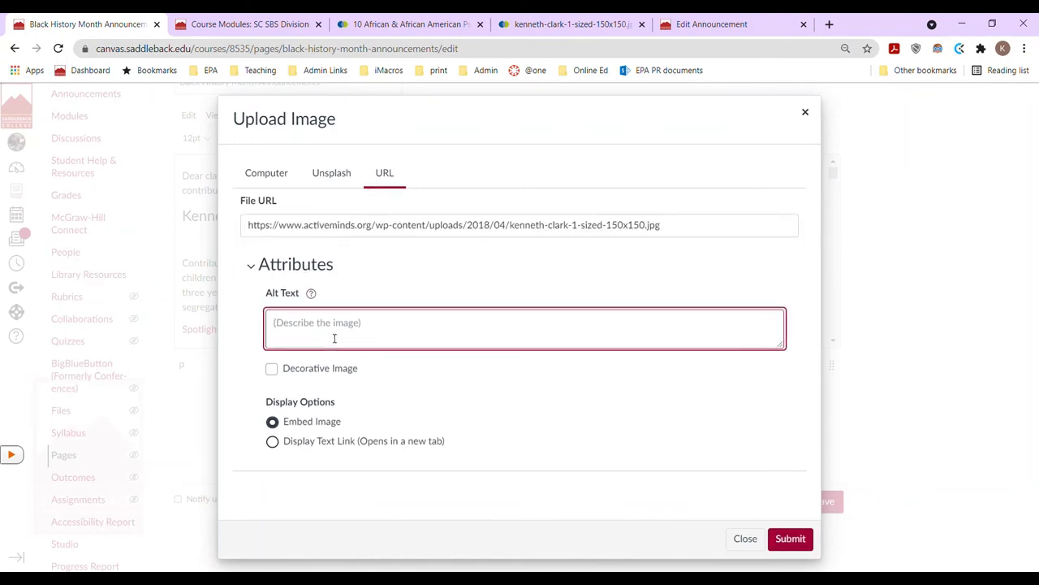
{"action": "type", "text": "Kenneth Clark"}
{"action": "left_click", "coordinate": [792, 538]}
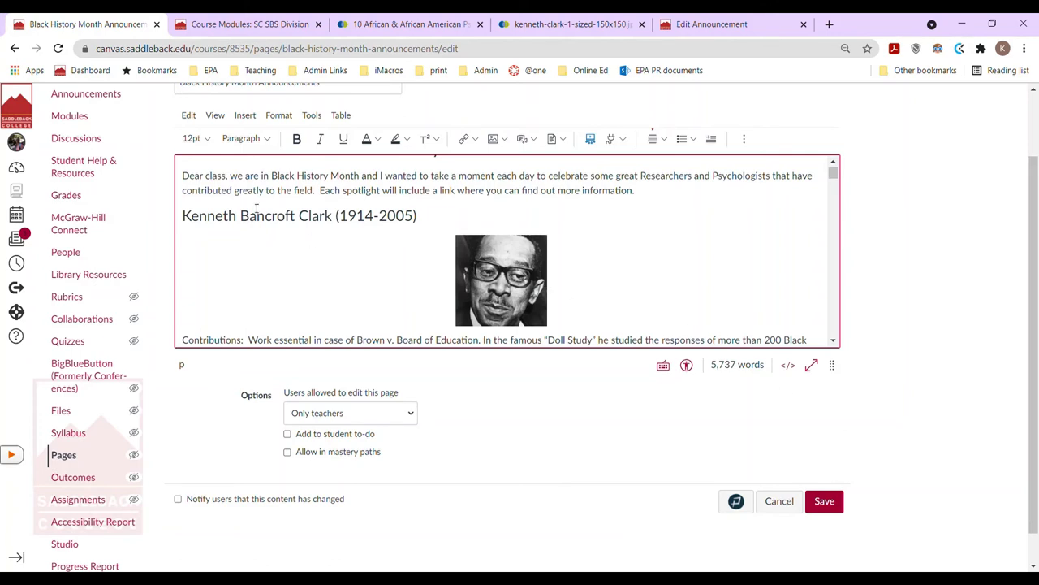
Copy the content from the "Dear class" greeting through the "More information about Dr. Clark" link, and save the page
{"action": "left_click", "coordinate": [205, 180]}
{"action": "left_click_drag", "start_coordinate": [185, 177], "coordinate": [549, 305]}
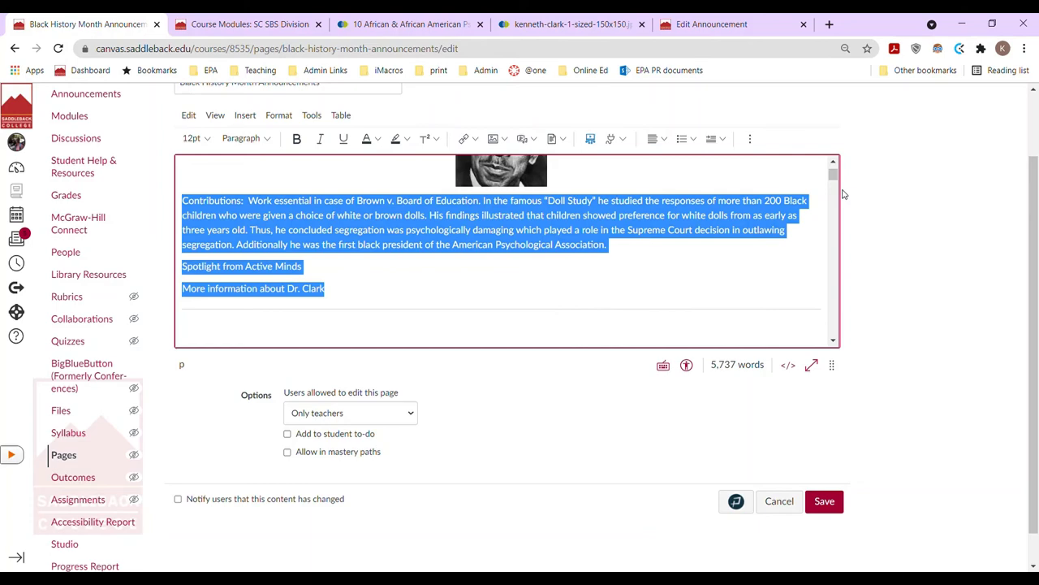
{"action": "left_click_drag", "start_coordinate": [832, 173], "coordinate": [833, 168]}
{"action": "left_click", "coordinate": [825, 501]}
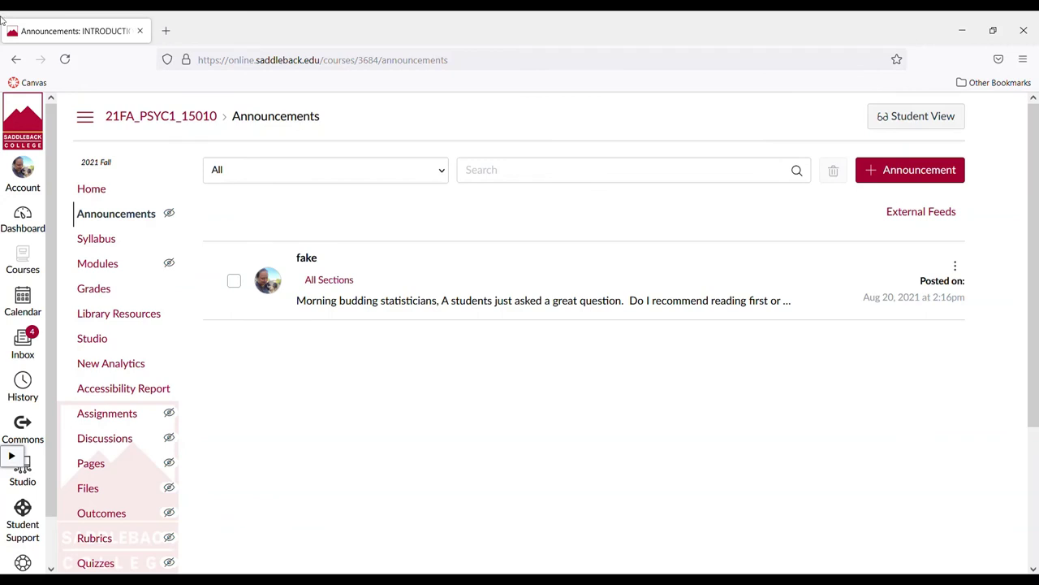
Create another announcement in 21FA_PSYC1_15010 titled "fake2" and paste the copied Kenneth Bancroft Clark spotlight into its body
{"action": "left_click", "coordinate": [900, 175]}
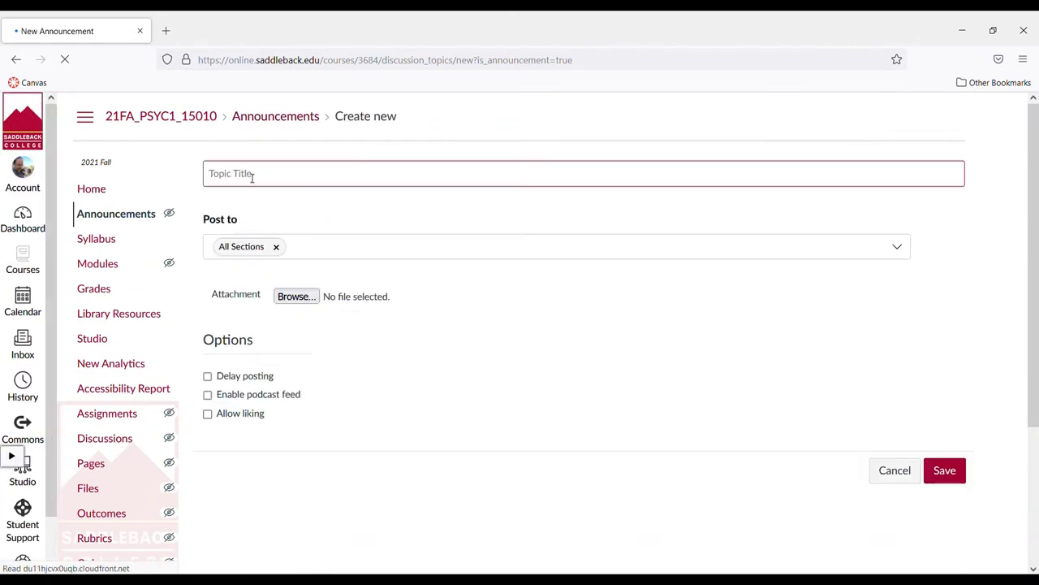
{"action": "type", "text": "fake2"}
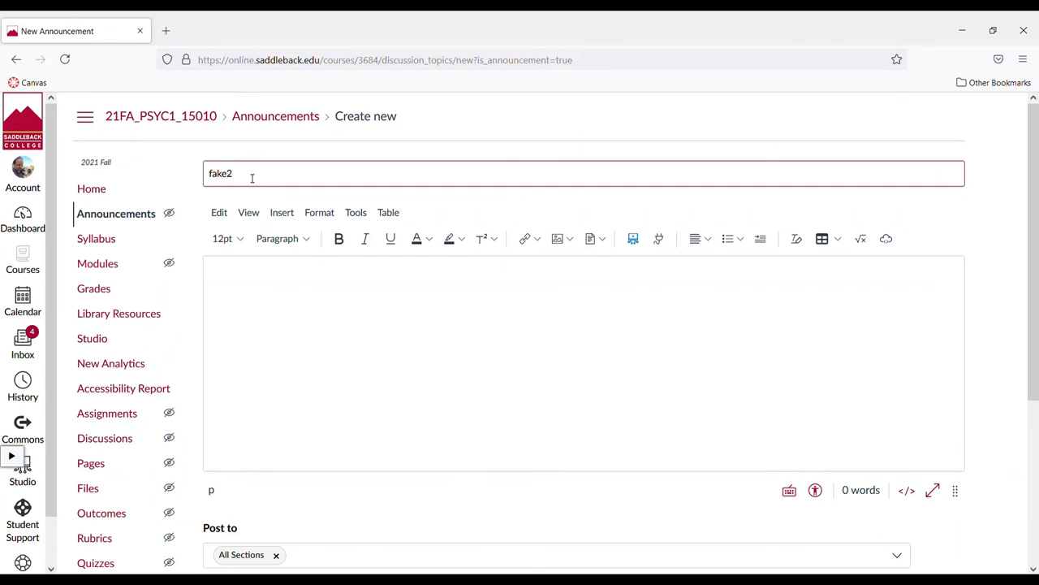
{"action": "left_click", "coordinate": [488, 408]}
{"action": "key", "text": "ctrl+v"}
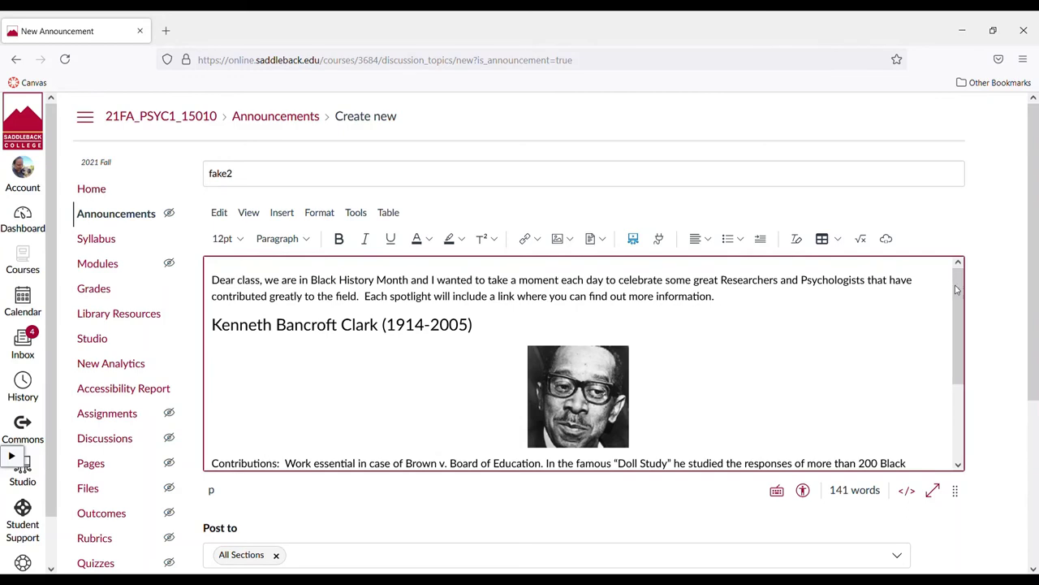
Check the pasted spotlight's text and links, save the "fake2" announcement and view the posted version
{"action": "scroll", "coordinate": [958, 317], "scroll_direction": "down", "scroll_amount": 1}
{"action": "scroll", "coordinate": [971, 326], "scroll_direction": "down", "scroll_amount": 2}
{"action": "scroll", "coordinate": [1037, 317], "scroll_direction": "down", "scroll_amount": 5}
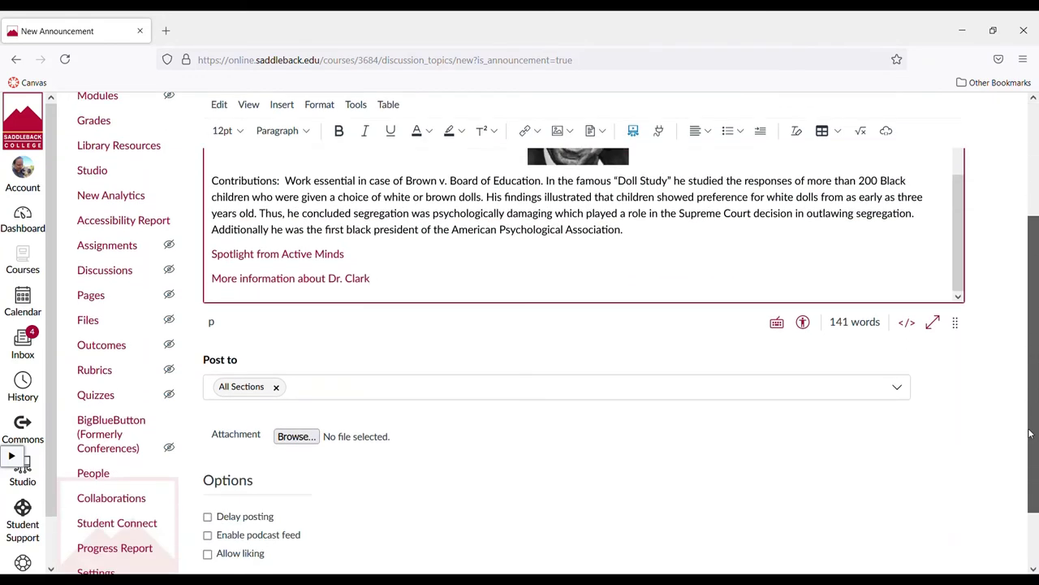
{"action": "left_click", "coordinate": [963, 534]}
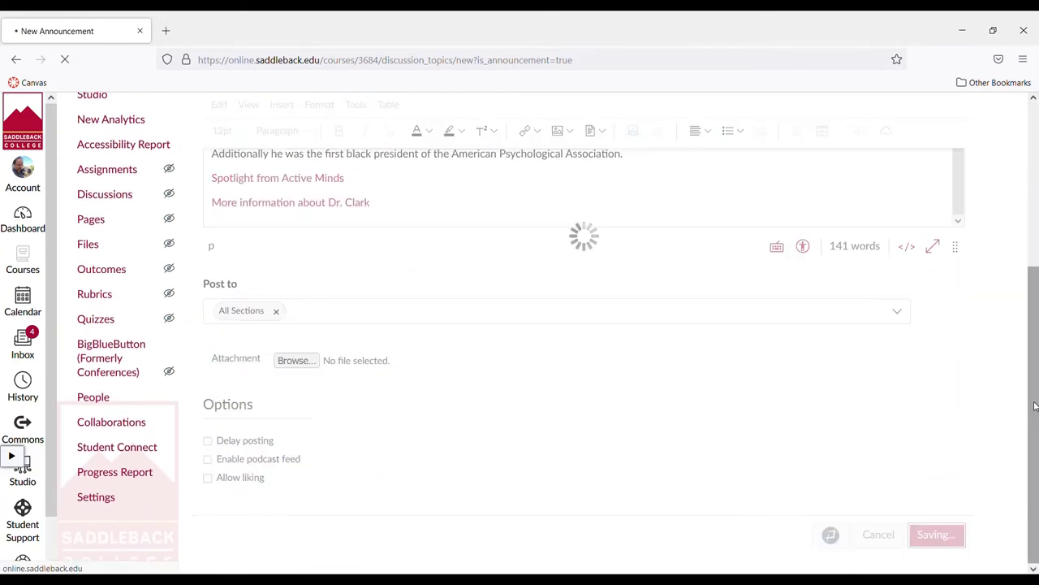
{"action": "scroll", "coordinate": [1034, 337], "scroll_direction": "down", "scroll_amount": 2}
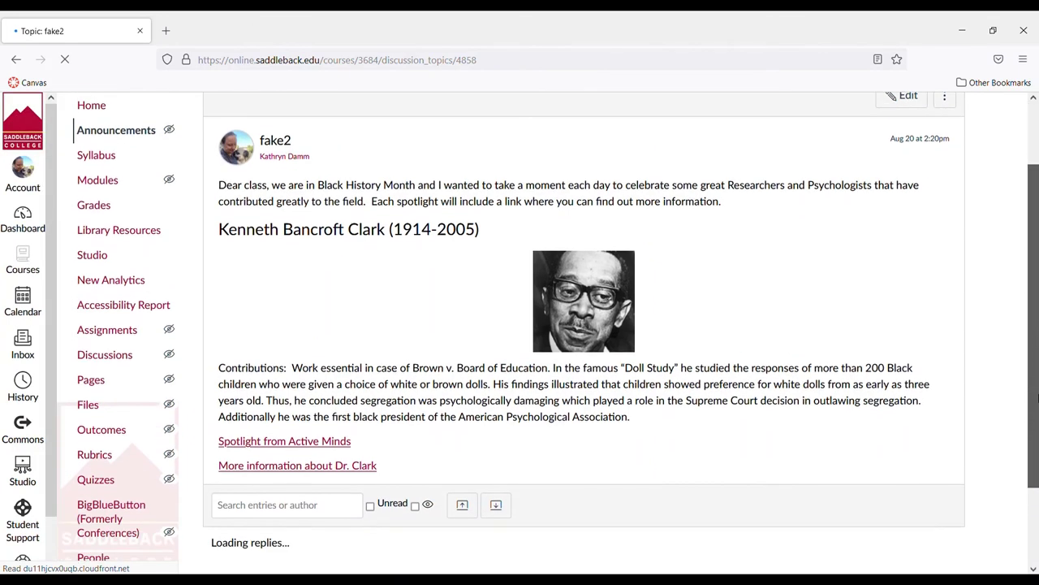